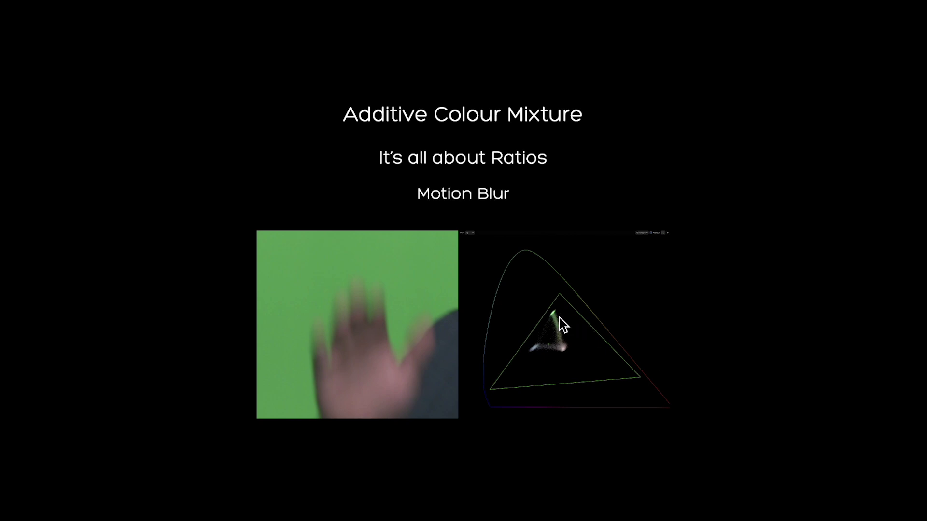
- Advance the lecture slide to reach the green-screen hand shot in Baselight
left_click(630, 393)
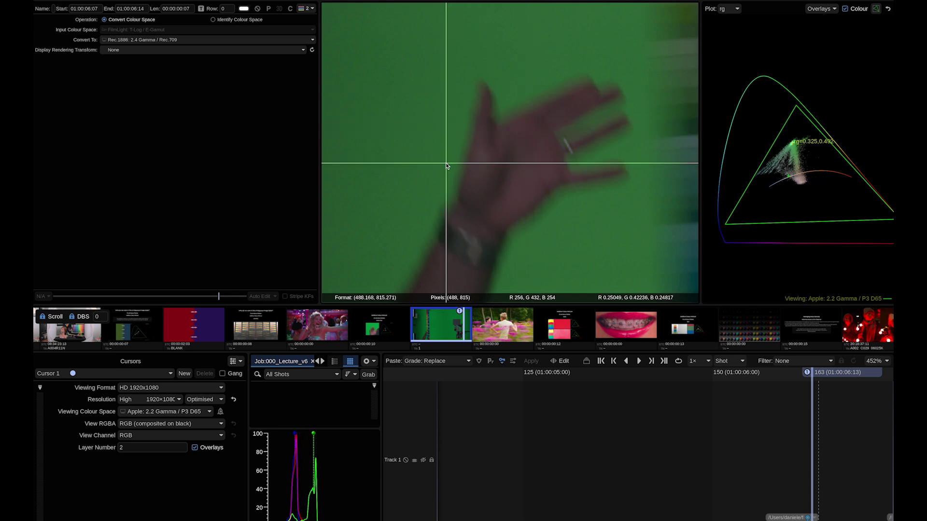
- Play on full screen to the 'Additive Colour Mixture – Gloss' slide
key("f")
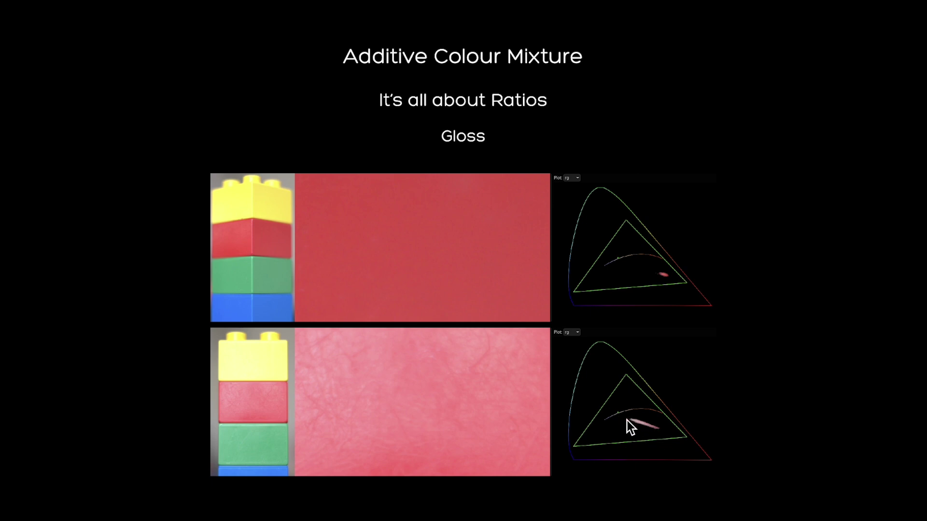
- Step through the braces close-up, Spill slide and sphere chart, then leave full screen
key("Right")
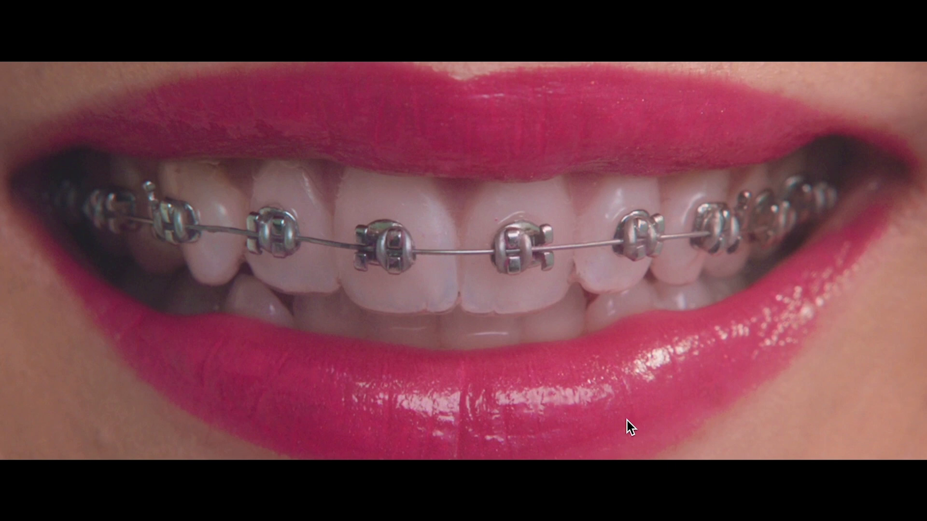
key("Right")
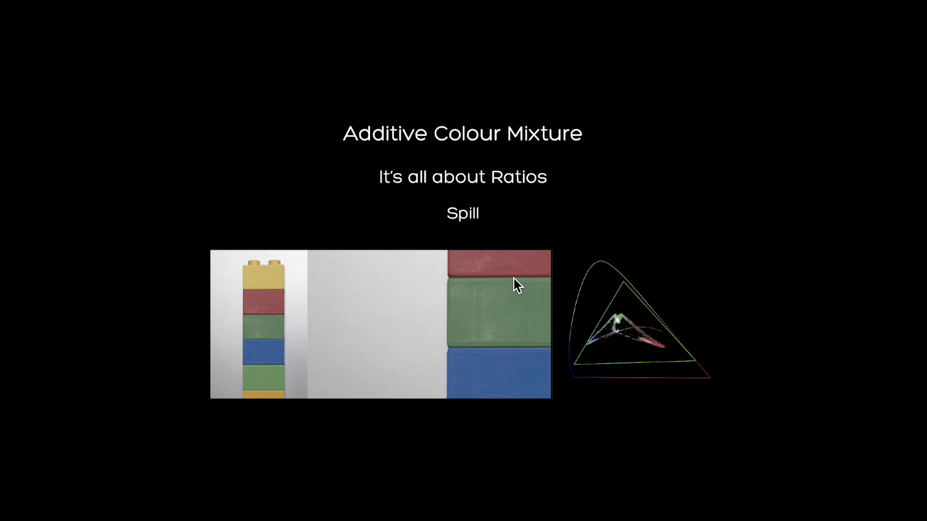
key("Right")
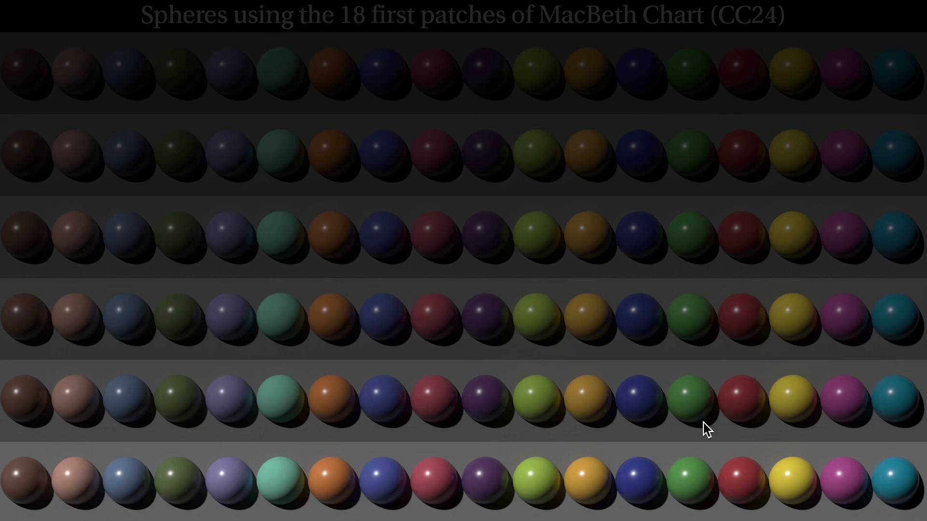
key("Escape")
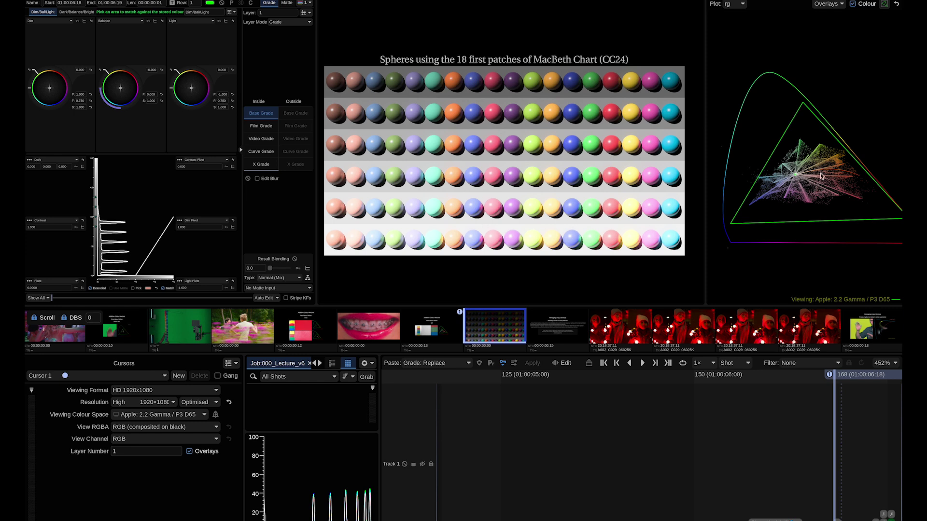
- Select the darker sphere chart, open its Convert Colour Space layer and zoom onto the blue sphere
left_click(834, 405)
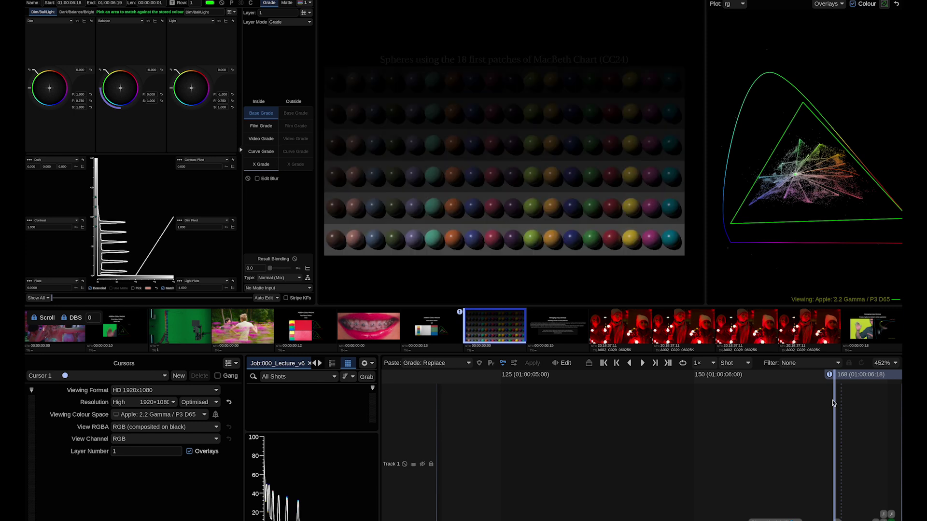
scroll(526, 136, "up", 3)
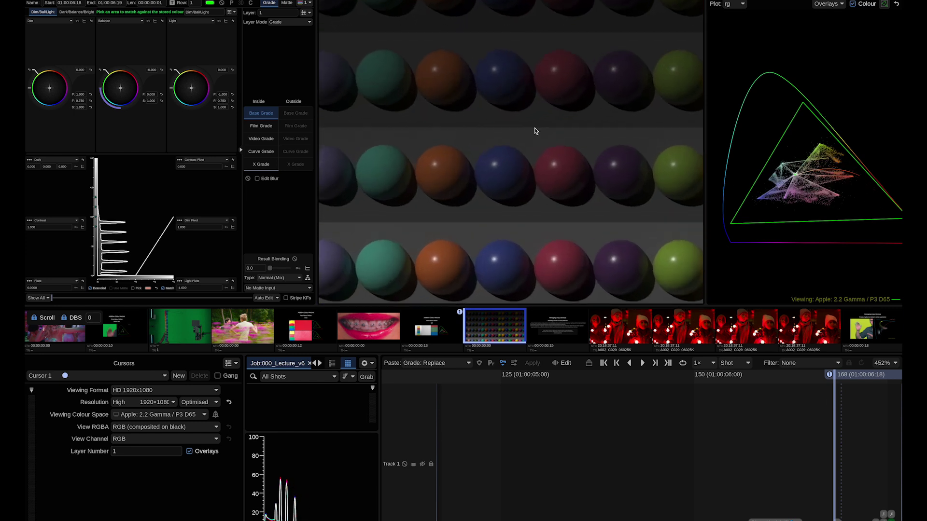
left_click(766, 466)
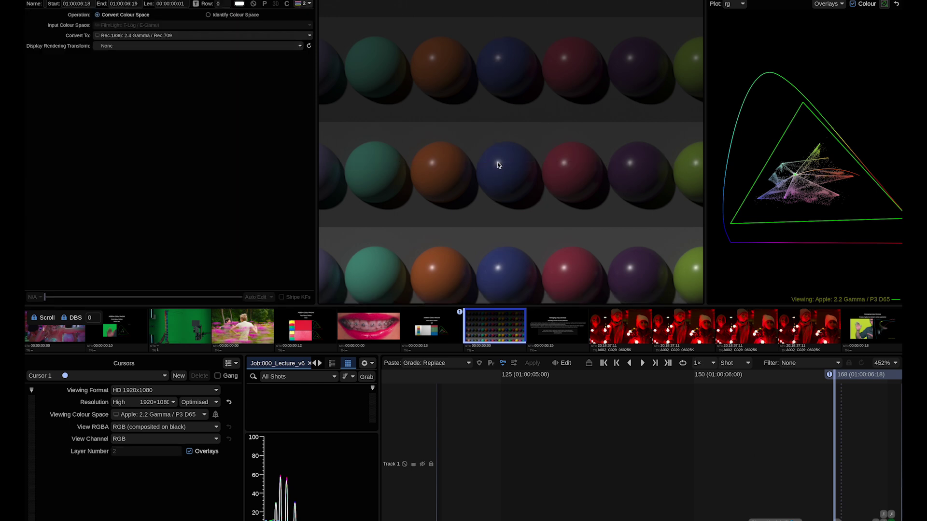
scroll(511, 170, "up", 3)
left_click_drag(581, 130, 544, 130)
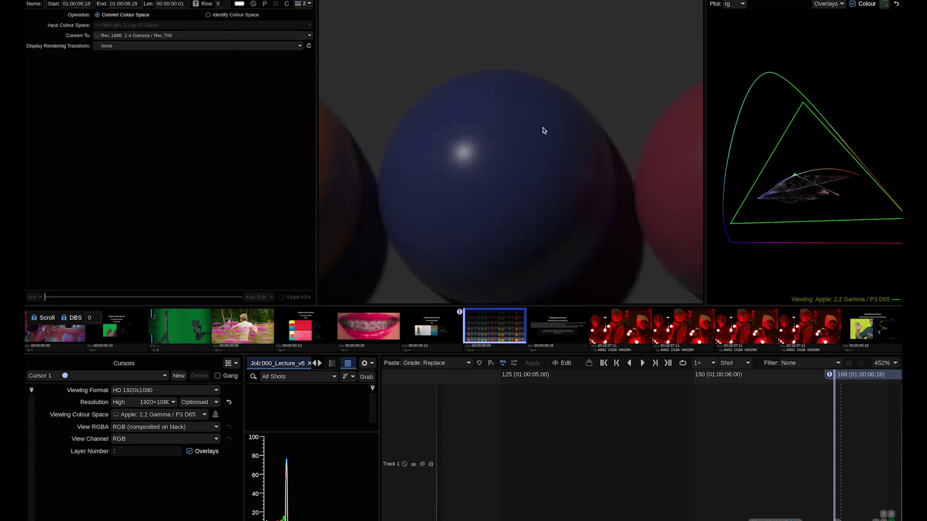
- Sample the blue and orange spheres' colours on the rg plot, then zoom back out
scroll(462, 152, "up", 2)
left_click(463, 153)
mouse_move(463, 153)
left_mouse_down()
mouse_move(505, 186)
mouse_move(647, 186)
left_mouse_up()
mouse_move(394, 161)
left_mouse_down()
mouse_move(389, 182)
mouse_move(347, 145)
mouse_move(399, 173)
left_mouse_up()
left_click(584, 188)
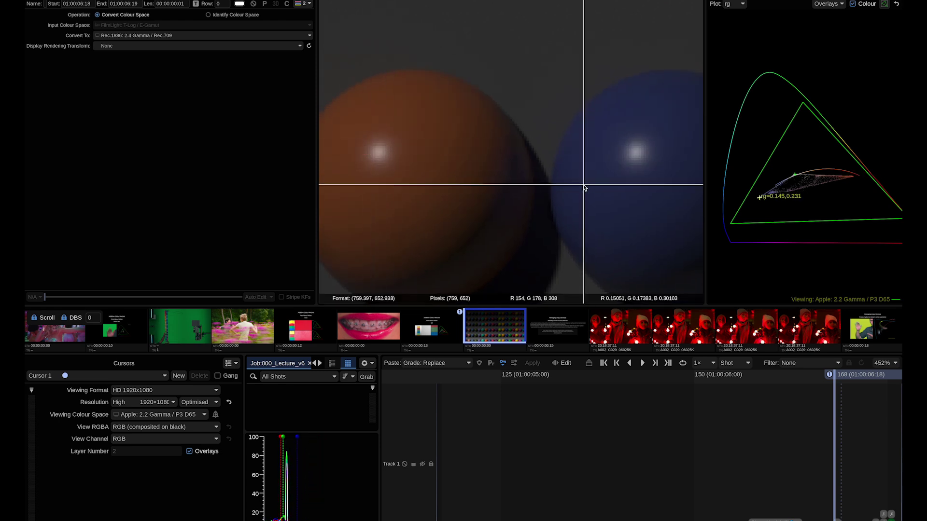
left_click(478, 187)
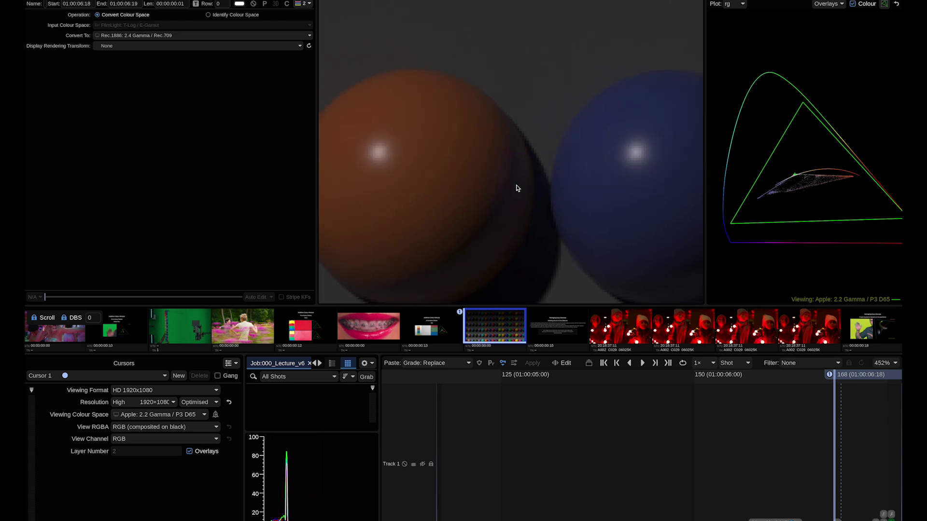
left_click_drag(522, 188, 483, 198)
scroll(449, 199, "down", 6)
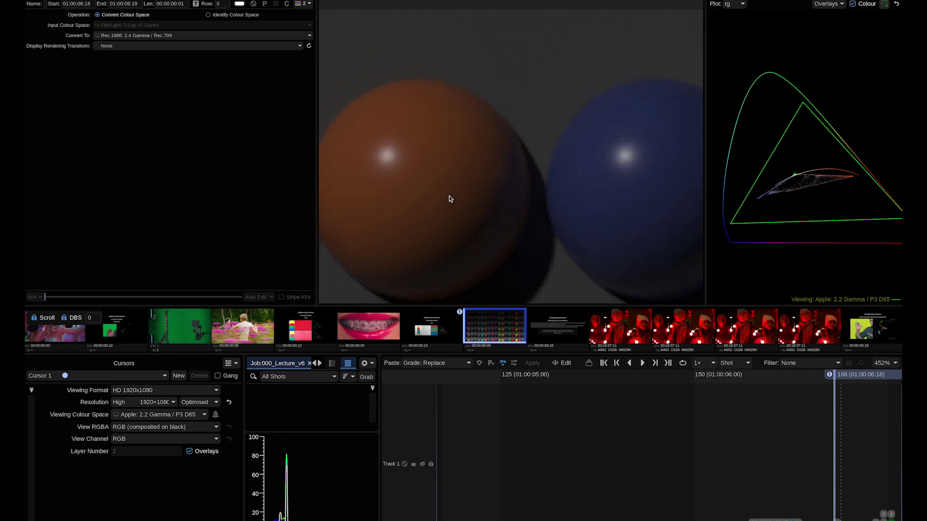
scroll(506, 161, "down", 5)
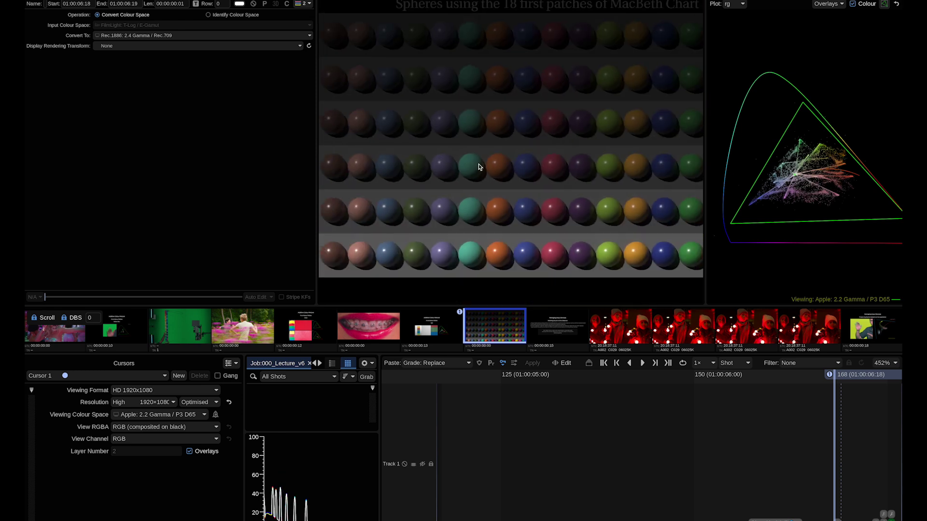
left_click_drag(483, 161, 456, 165)
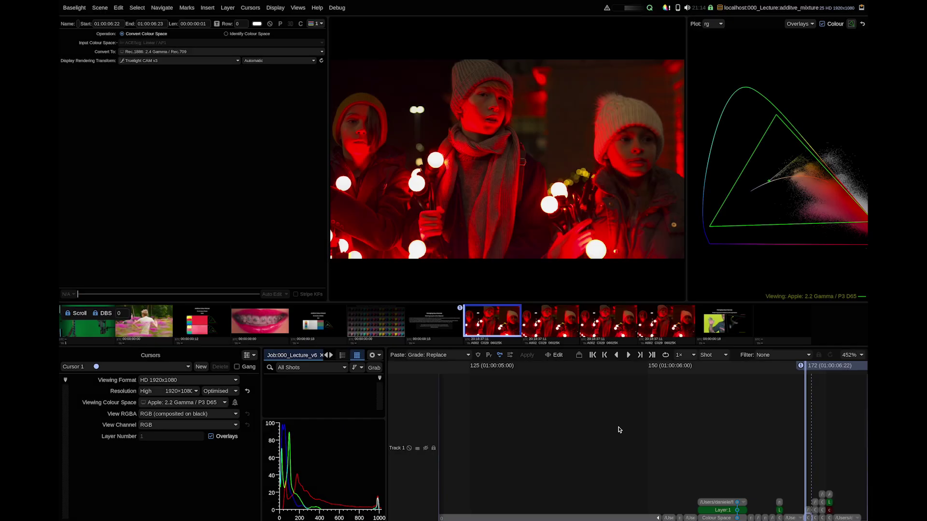
- Zoom the timeline in and the rg chromaticity plot out on the red fairy-lights shot
scroll(651, 449, "up", 5)
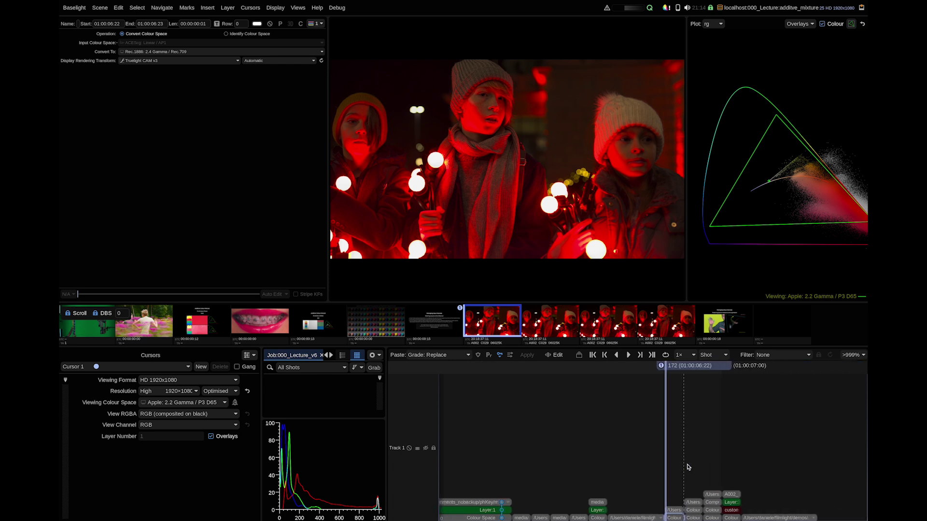
scroll(768, 176, "down", 4)
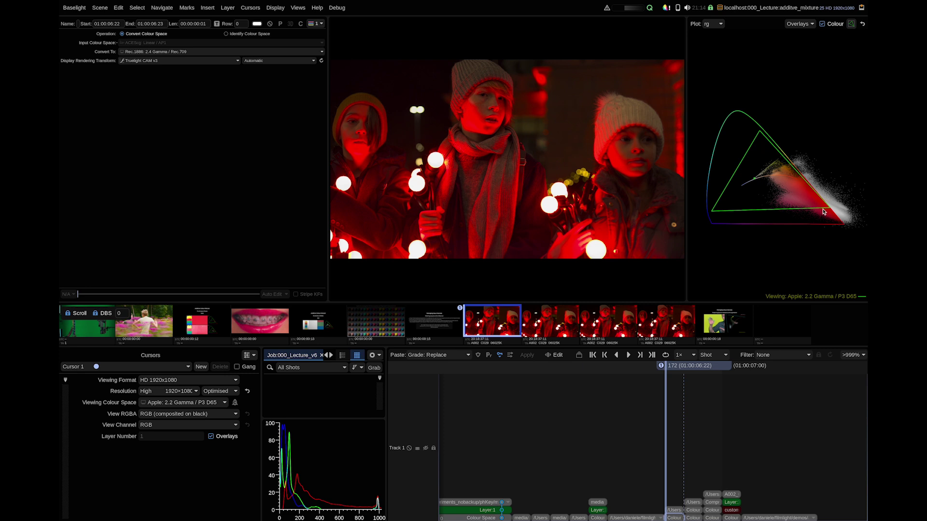
- Preview camera Kelvin lowered from 3600 to 3320, then open the next shot's temperature layer
left_click(674, 510)
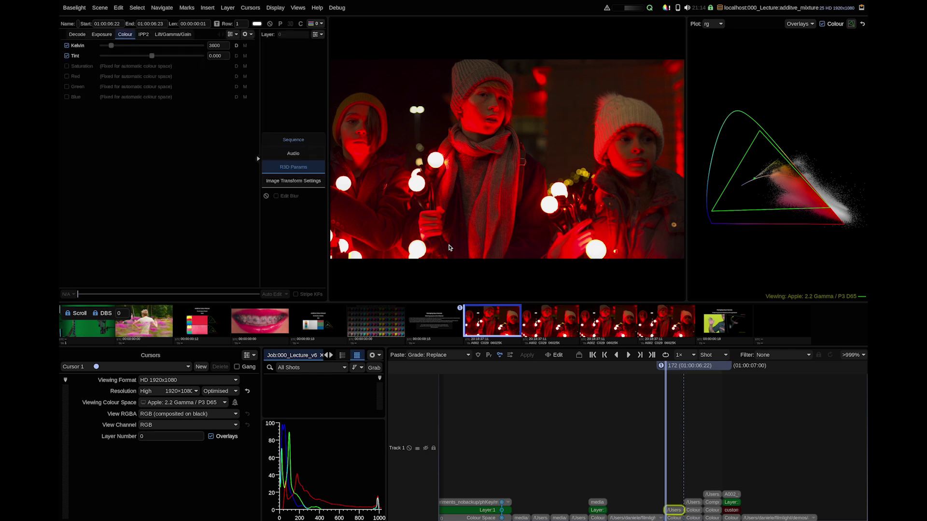
left_click(109, 35)
left_click(143, 34)
left_click(125, 34)
mouse_move(111, 47)
left_mouse_down()
mouse_move(89, 48)
mouse_move(119, 50)
left_mouse_up()
key("Right")
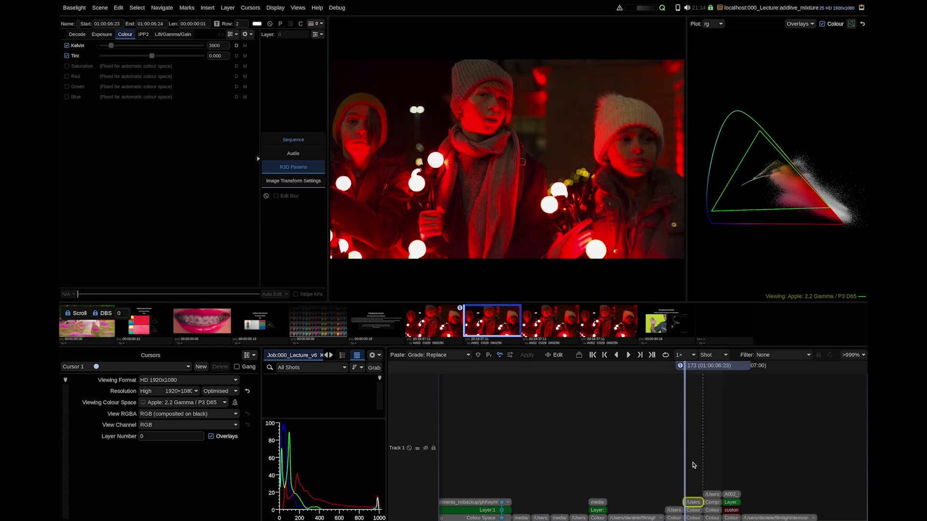
left_click(693, 510)
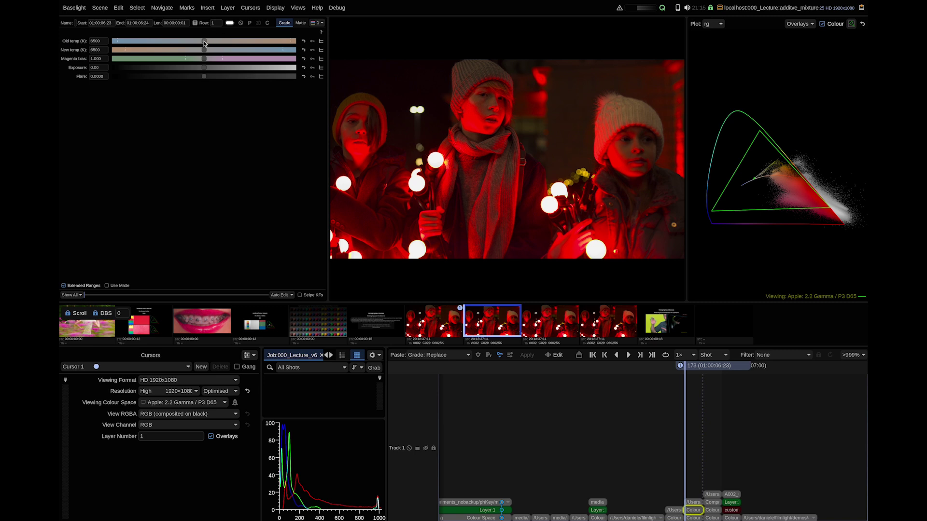
- Preview a cooler old temperature around 3000 K, then step to the next shot
left_click_drag(202, 43, 116, 52)
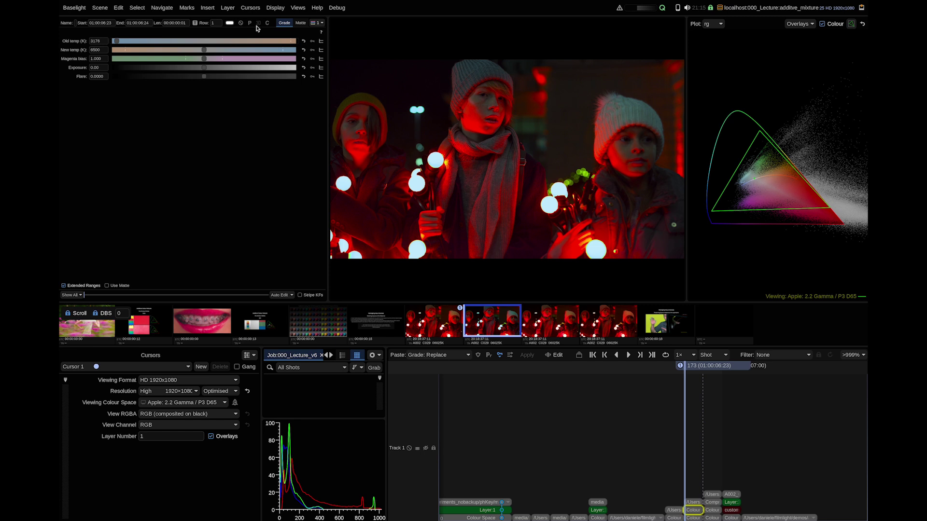
left_click_drag(116, 42, 205, 47)
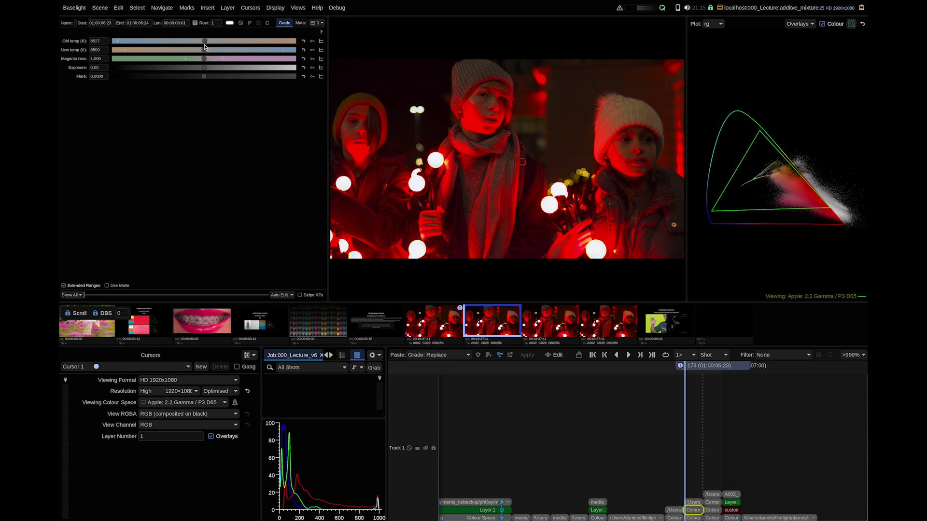
key("Right")
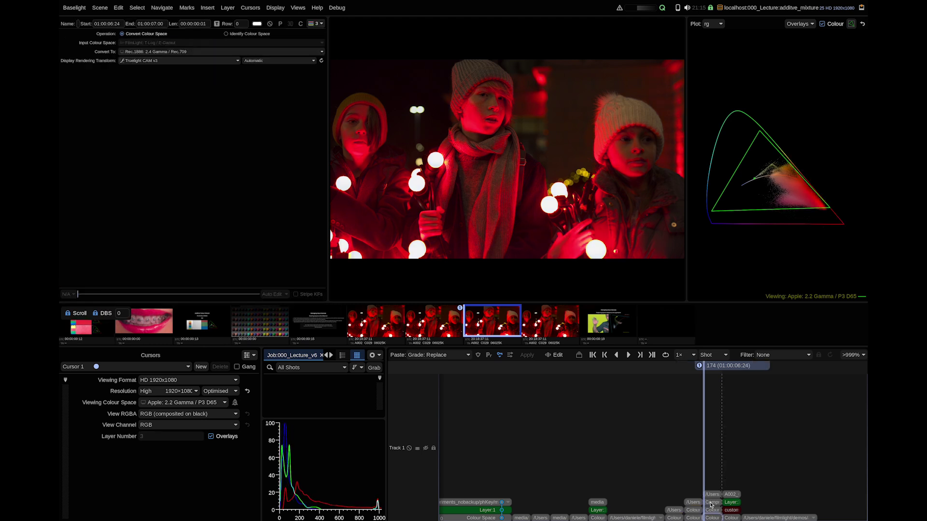
- Flip ACES Reference gamut compression on and off to compare the plot, leave it on, then select the temperature layer
left_click(711, 506)
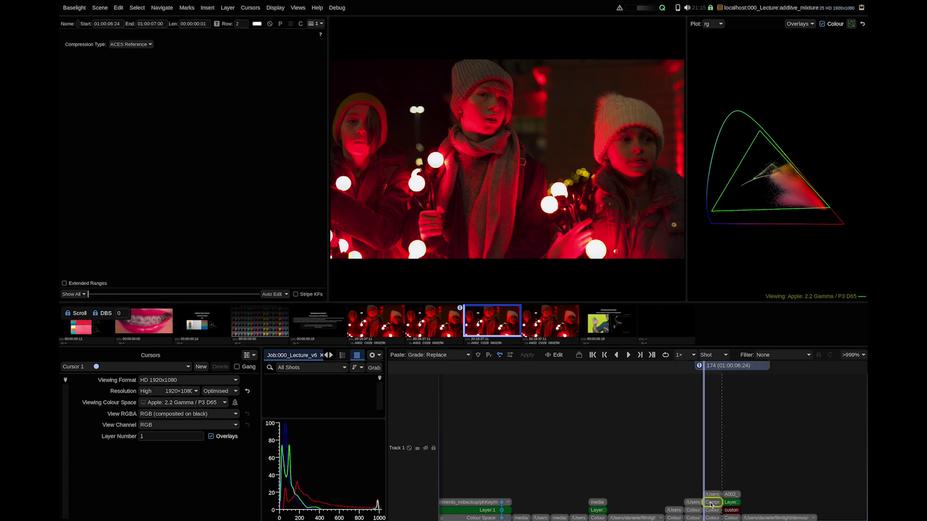
left_click(271, 24)
left_click(271, 24)
left_click(270, 24)
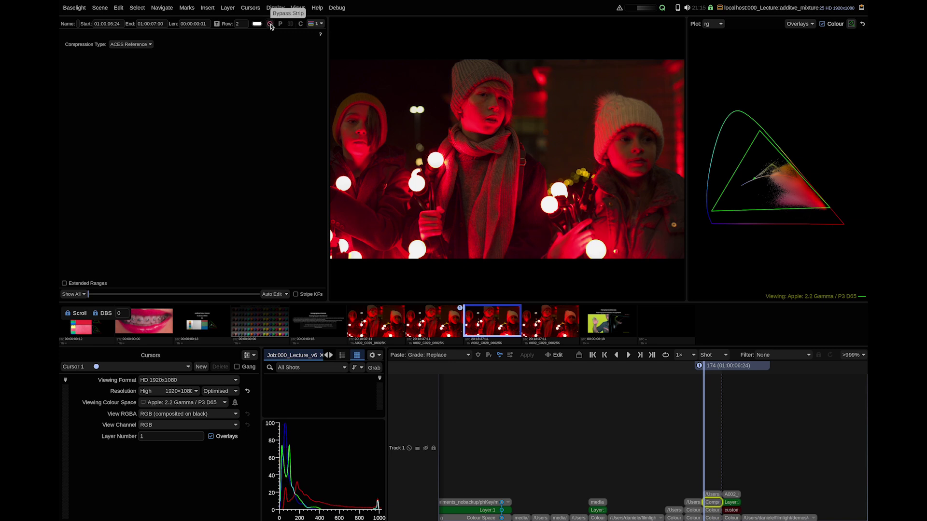
left_click(271, 24)
left_click(270, 24)
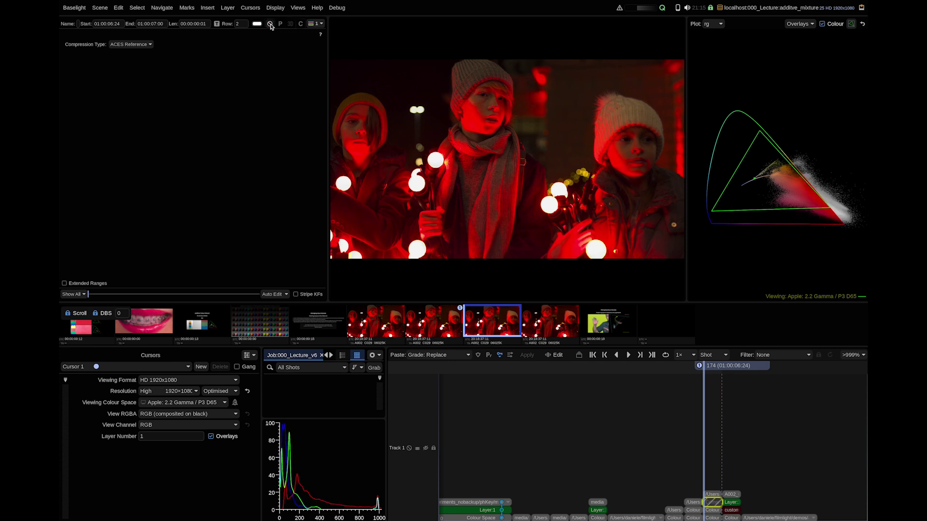
left_click(270, 25)
left_click(270, 25)
left_click(270, 24)
left_click(270, 24)
left_click(271, 24)
left_click(271, 24)
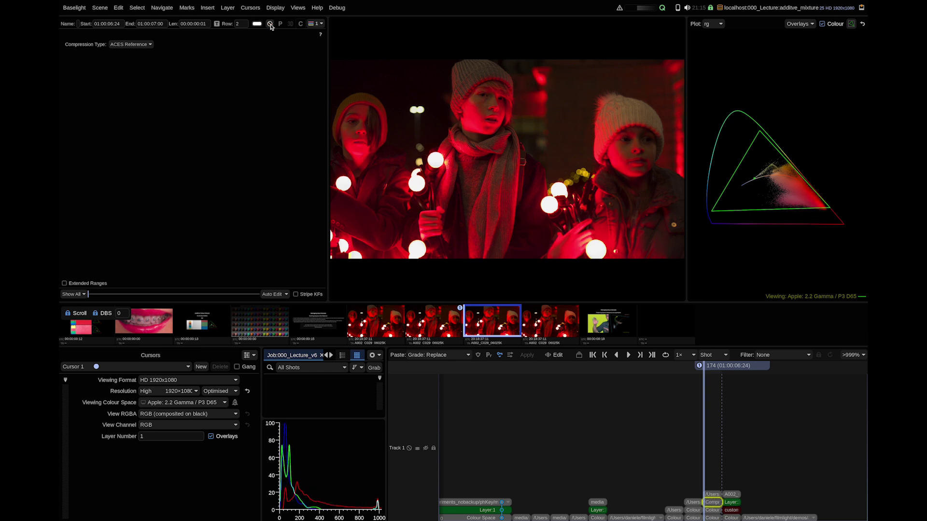
left_click(270, 24)
left_click(270, 24)
left_click(712, 510)
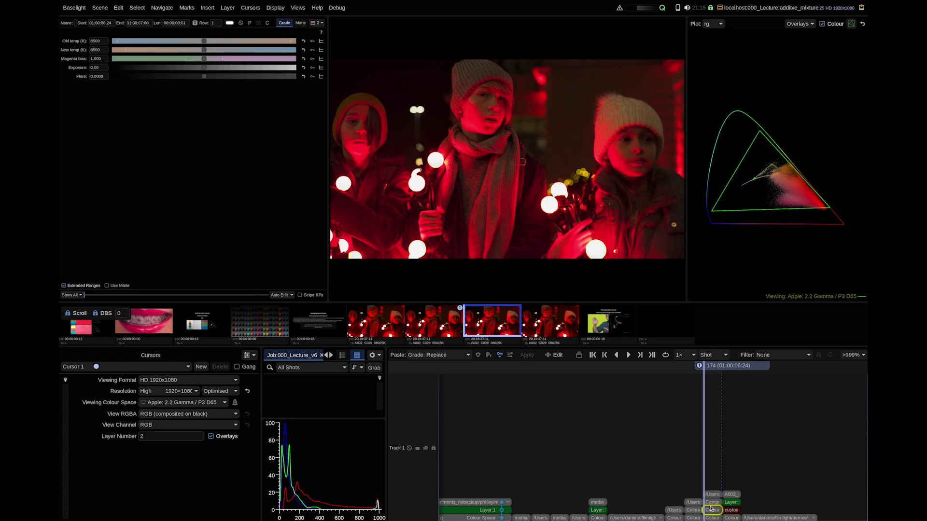
- Lower the old temperature to about 3268 K and compare shot 174 against shot 175
left_click_drag(203, 41, 120, 62)
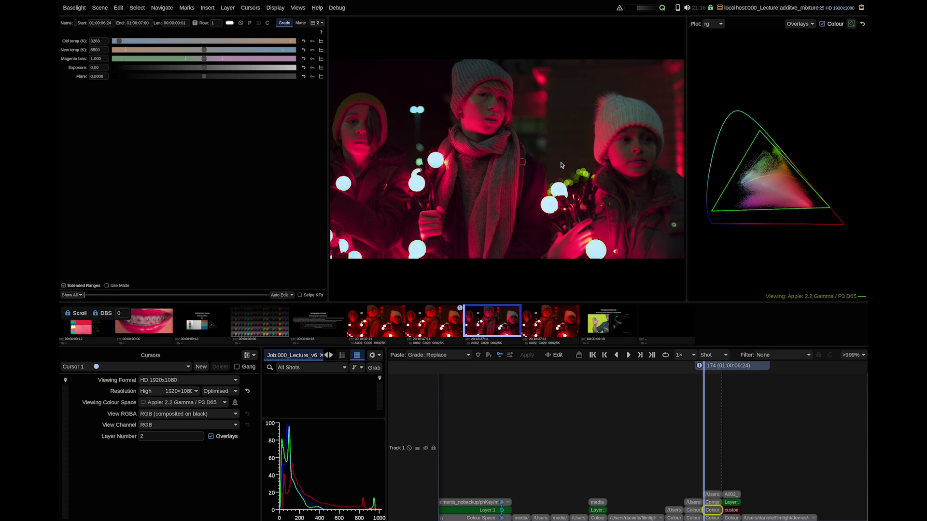
key("Right")
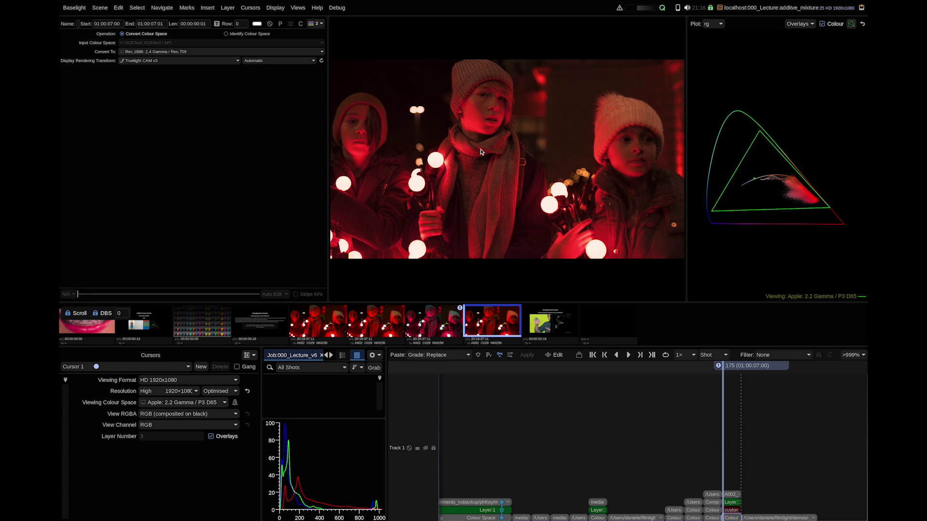
key("Left")
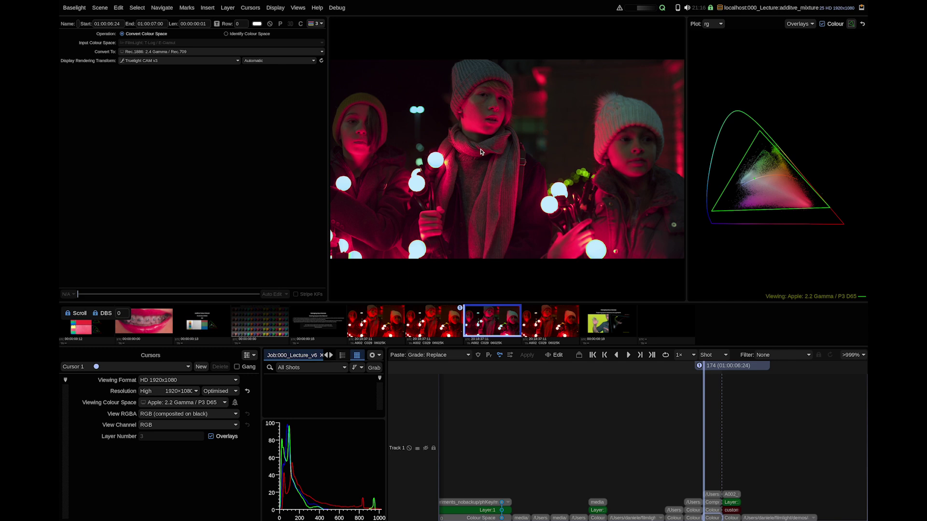
key("Right")
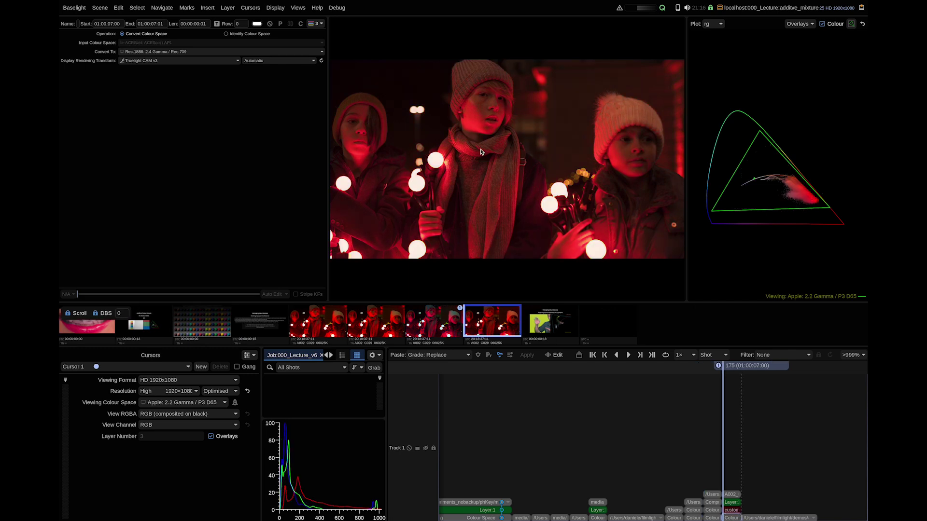